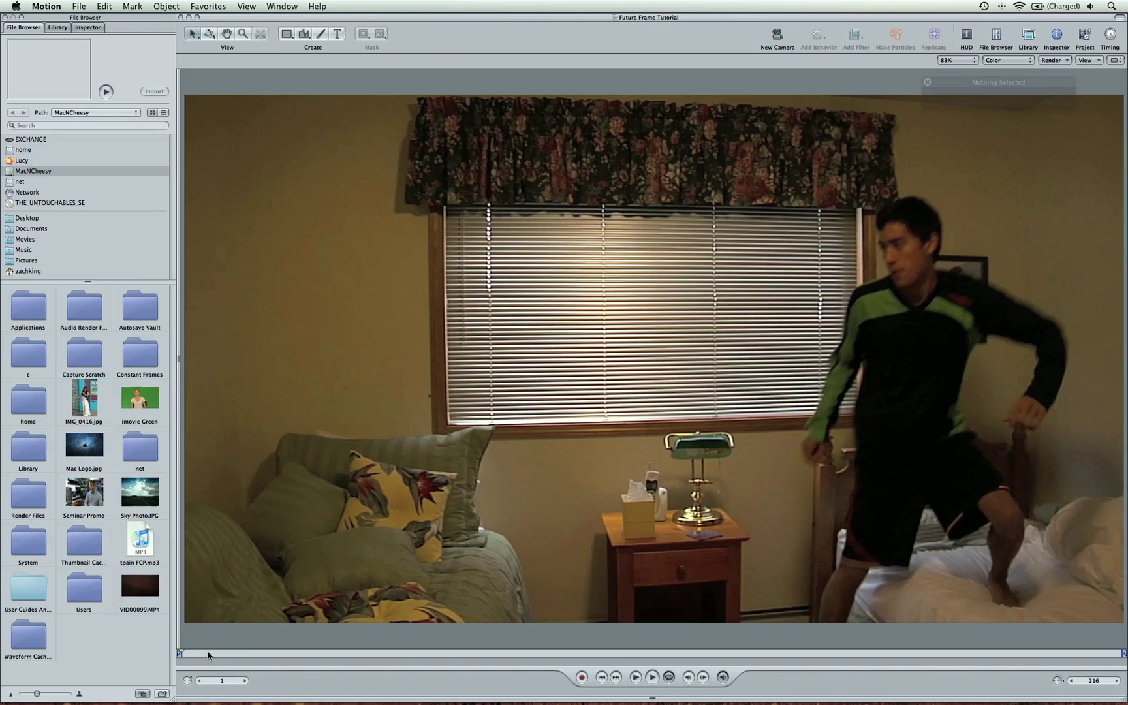
At frame 50, duplicate the Future Frames Effect layer and start a Bezier mask at the head
drag(209, 654, 395, 654)
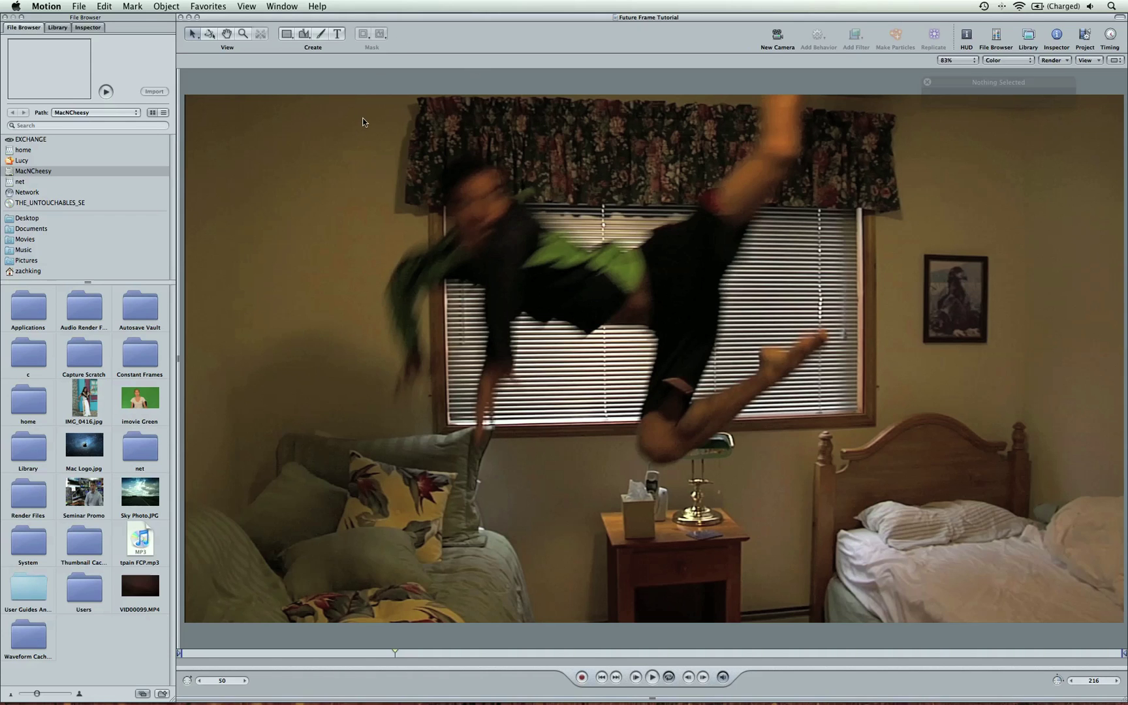
key(super+4)
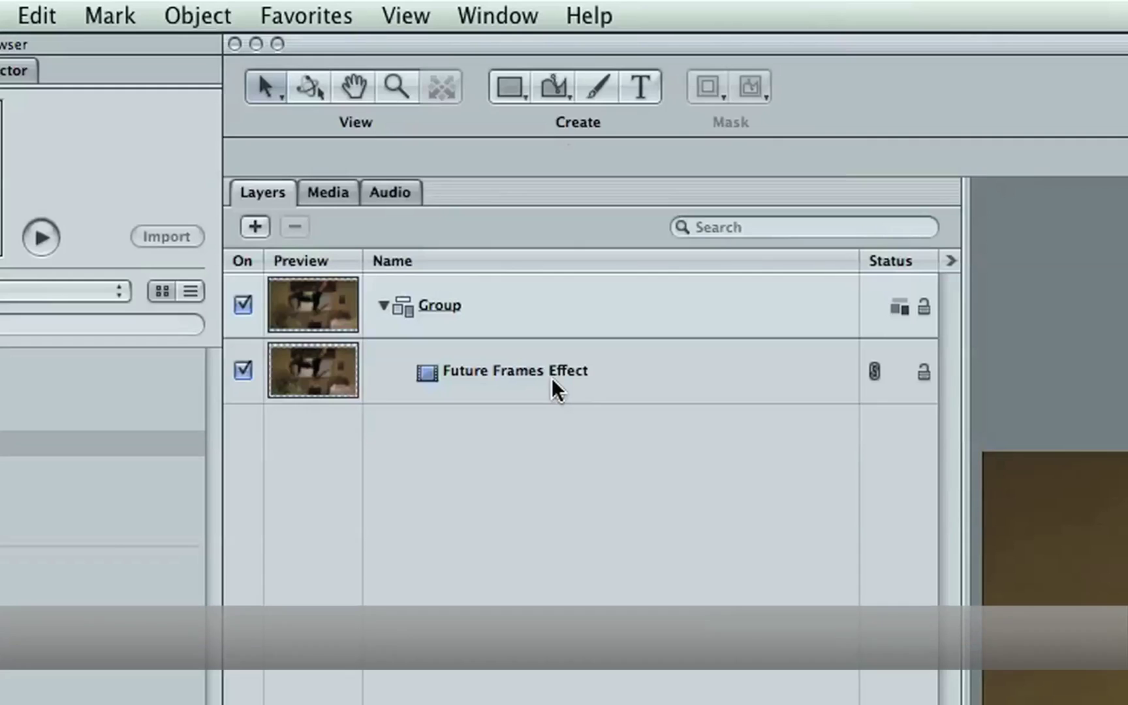
right_click(302, 150)
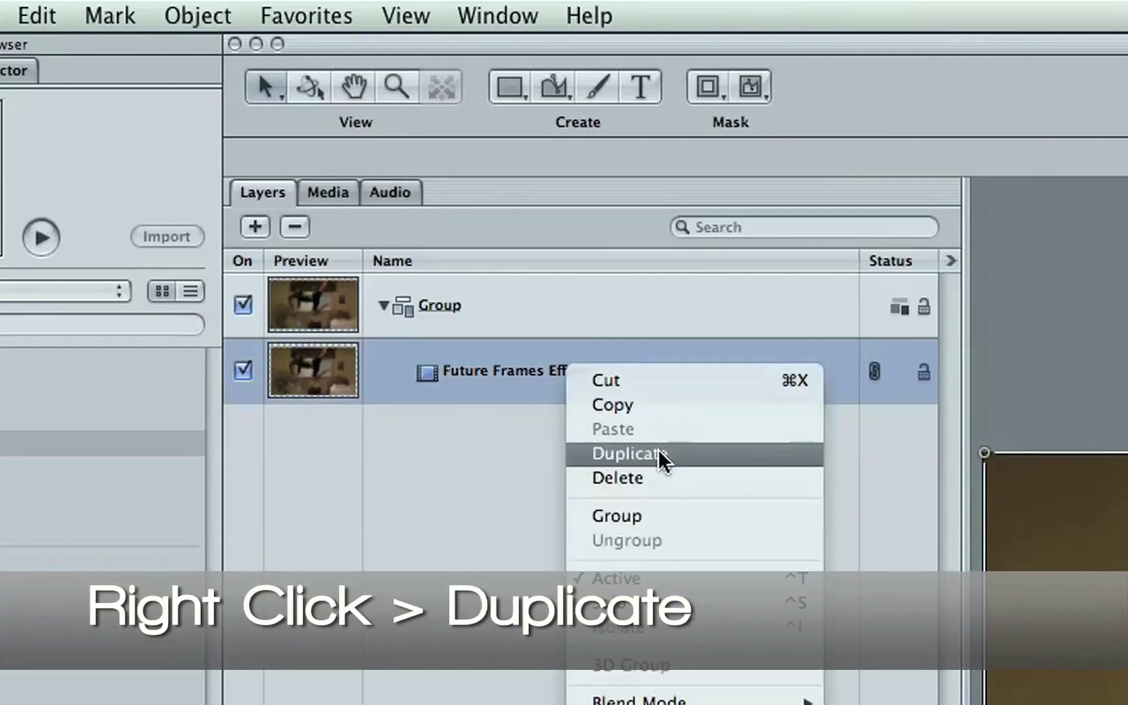
click(660, 455)
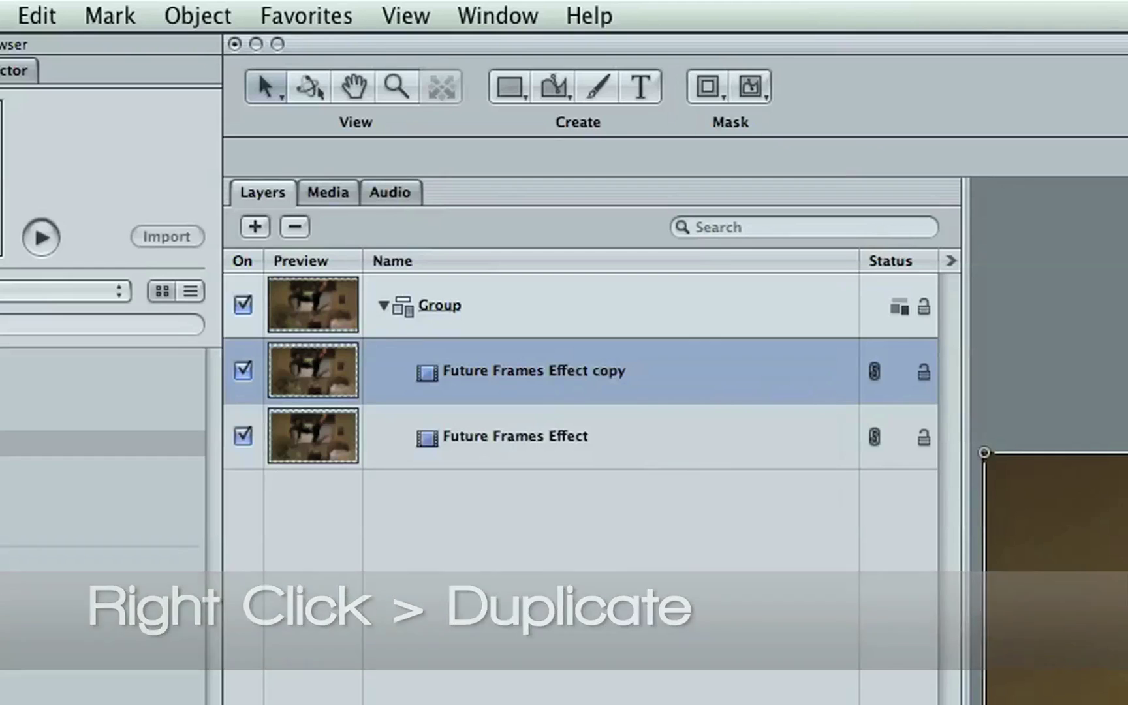
click(750, 88)
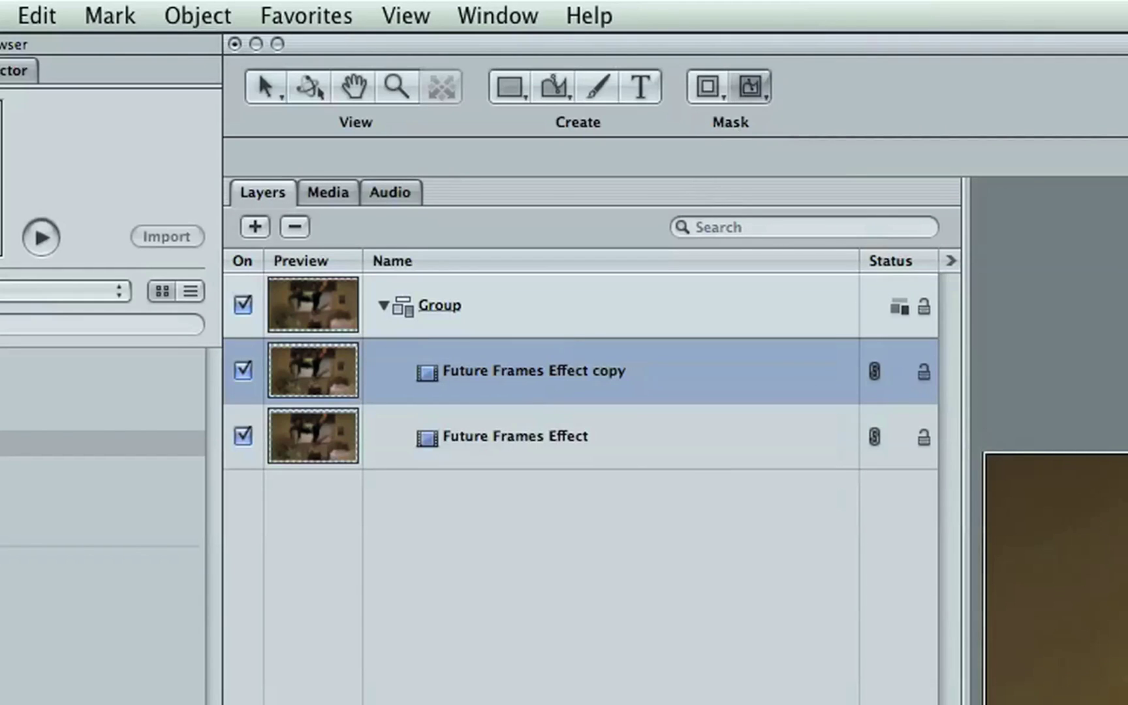
click(679, 227)
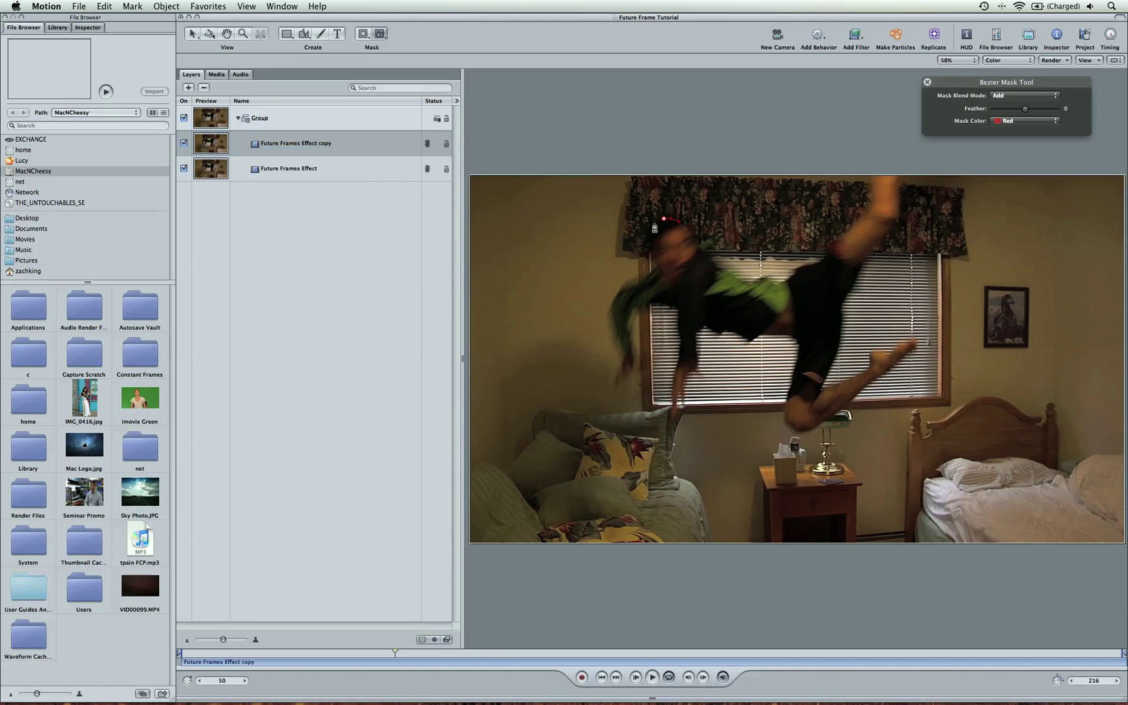
Finish the Bezier mask around the jumping body, hide the original layer, and deselect the mask
click(654, 250)
click(656, 261)
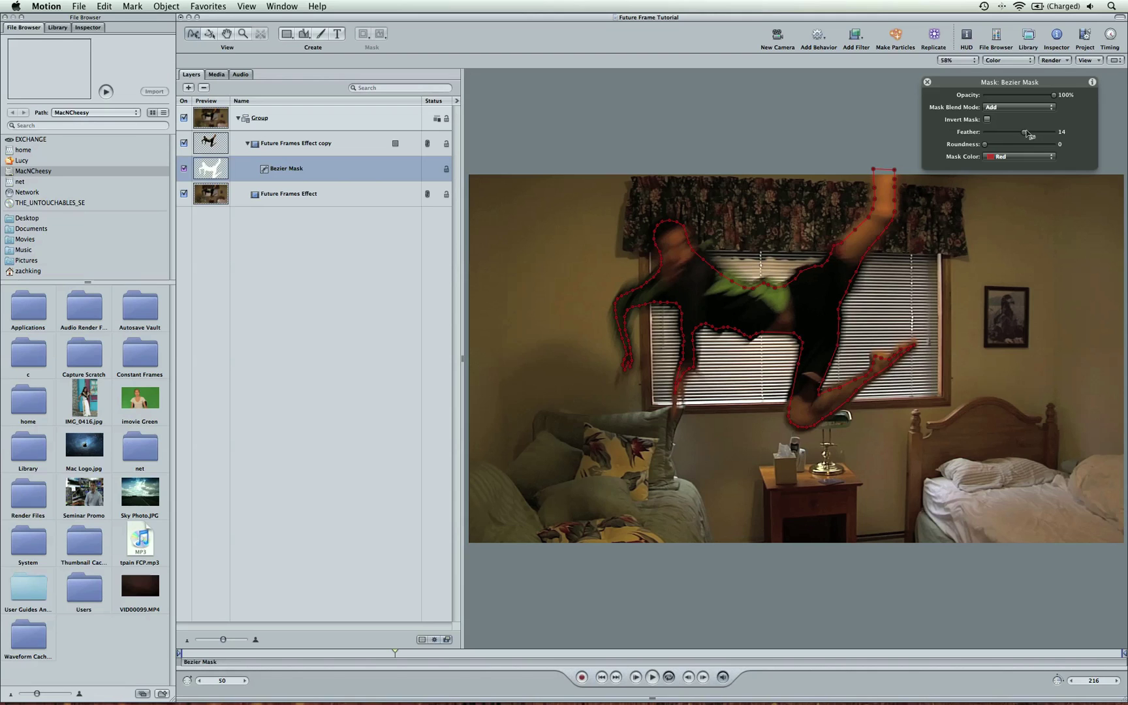
click(184, 193)
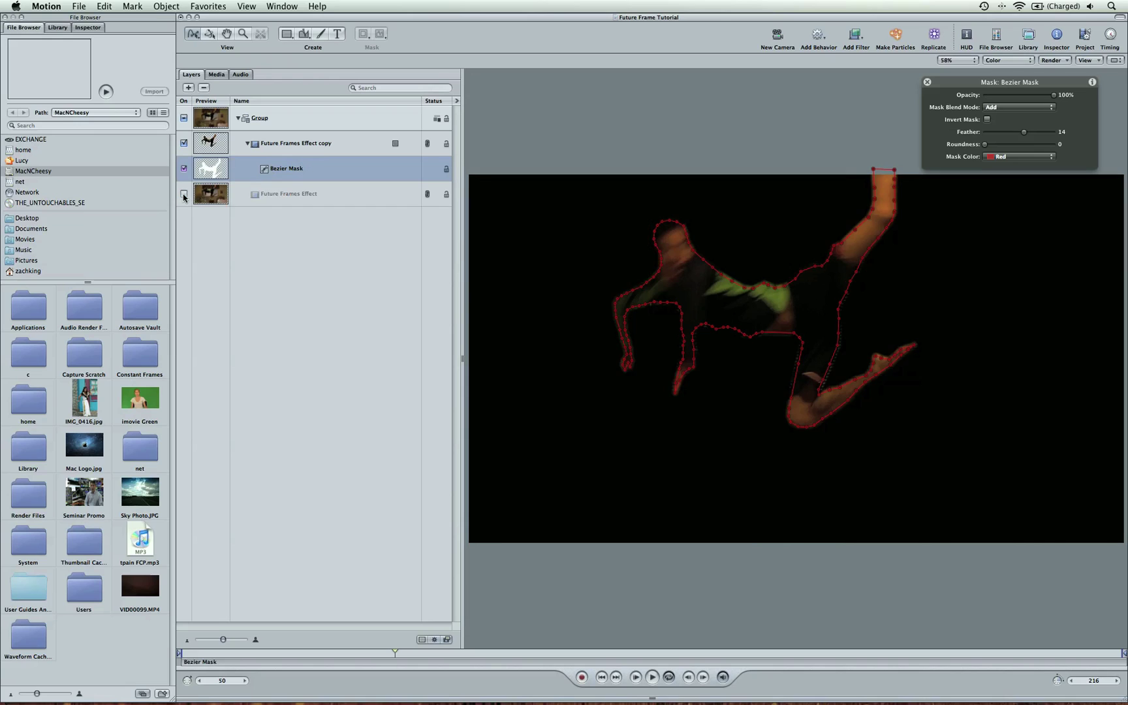
click(783, 112)
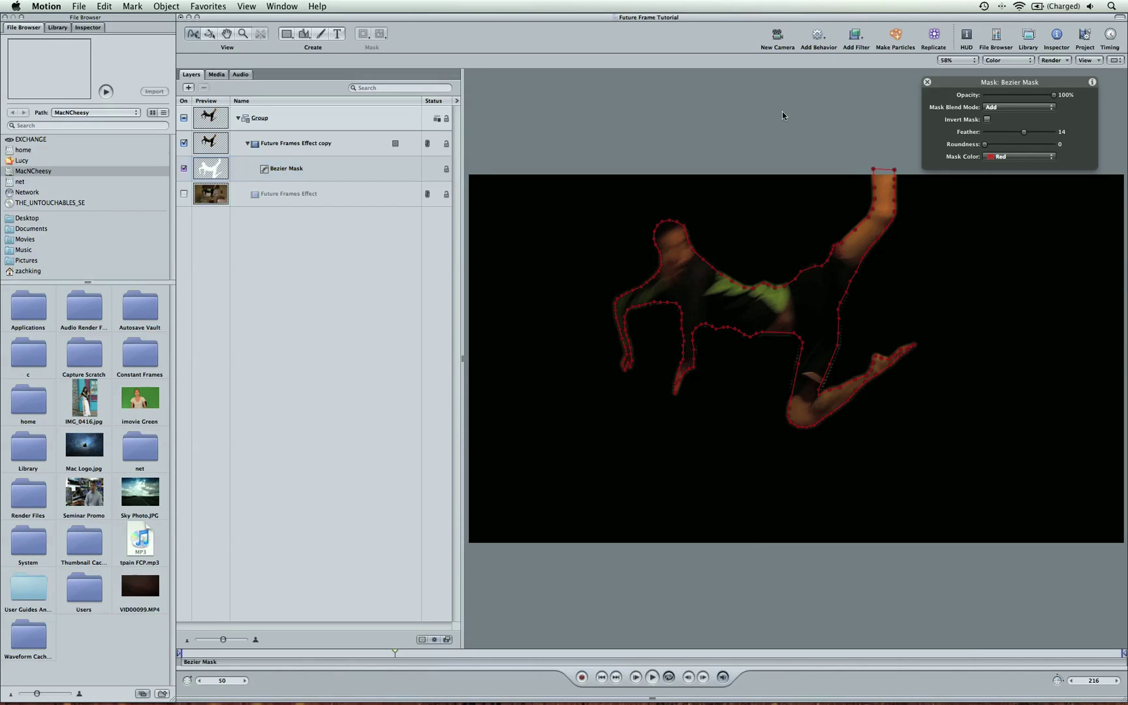
Re-enable the original layer and make the copy layer hold its last frame
click(184, 194)
click(333, 147)
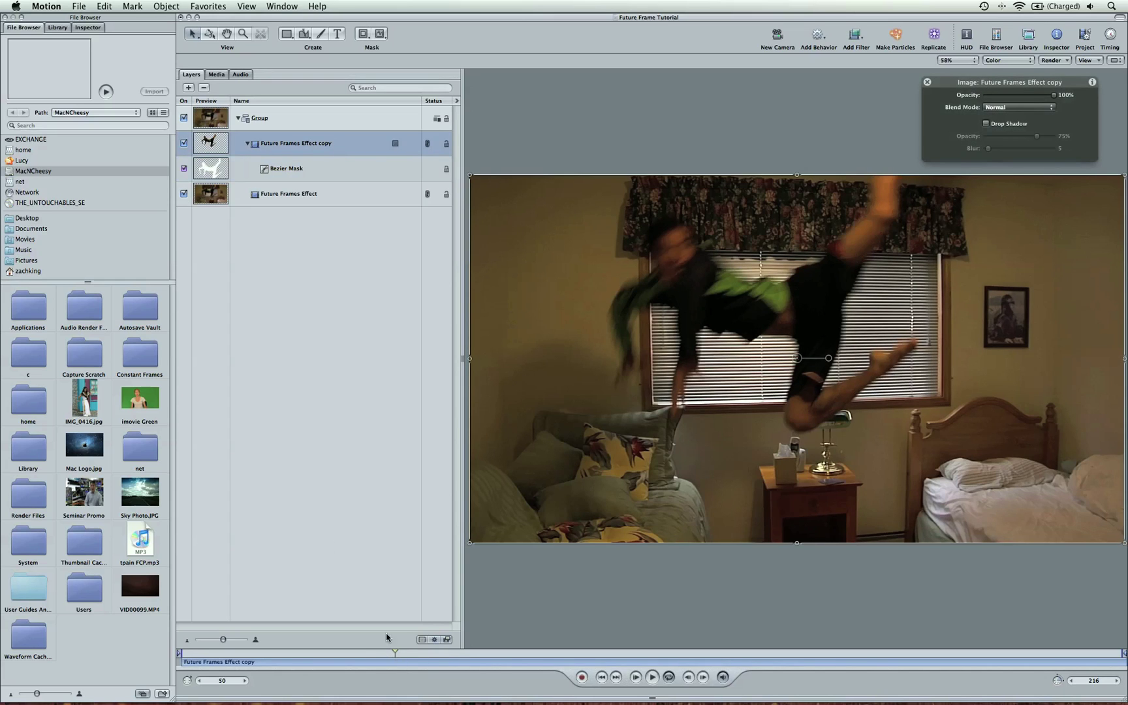
click(88, 27)
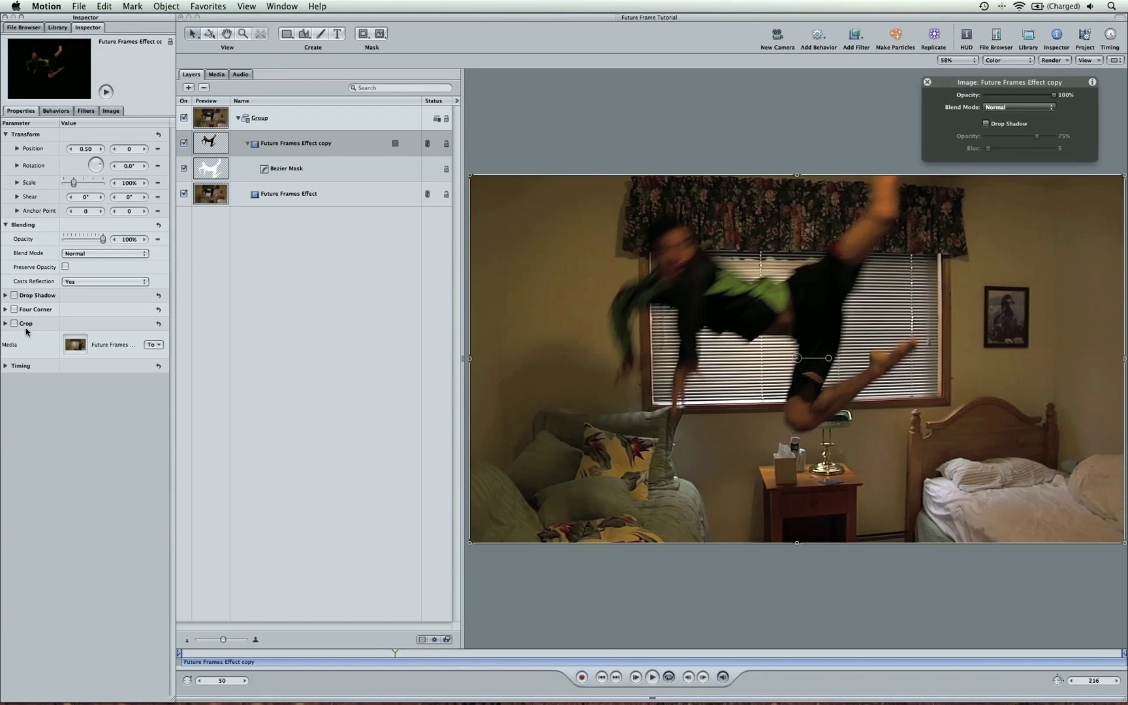
click(6, 367)
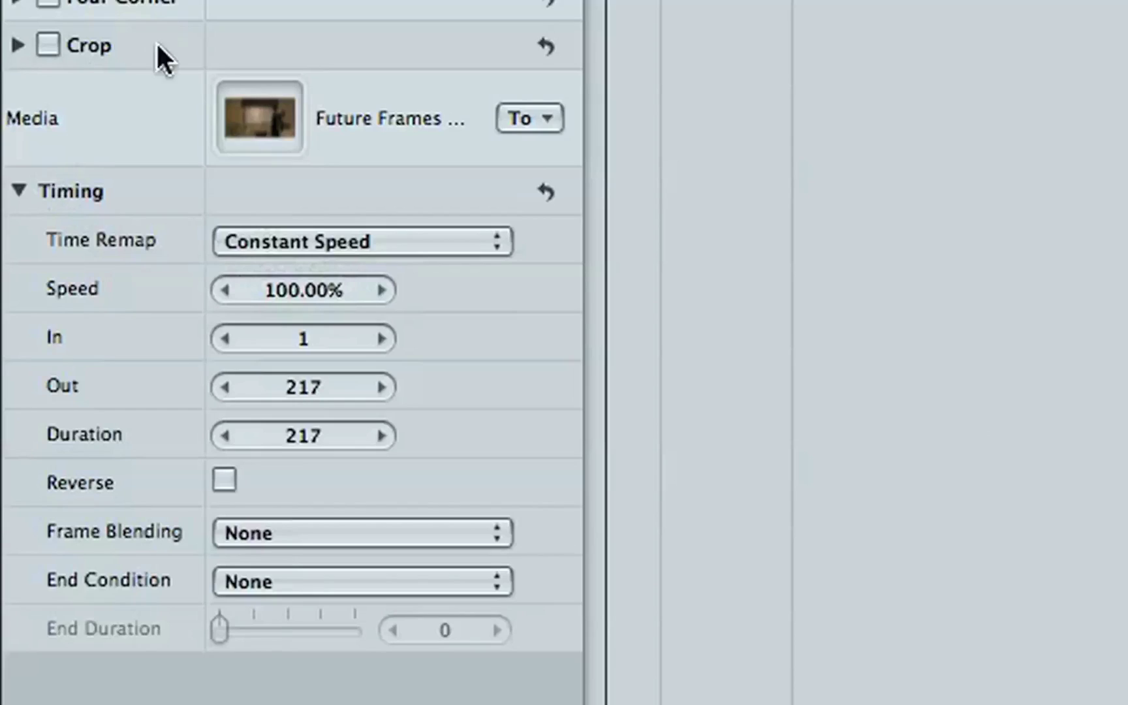
click(274, 569)
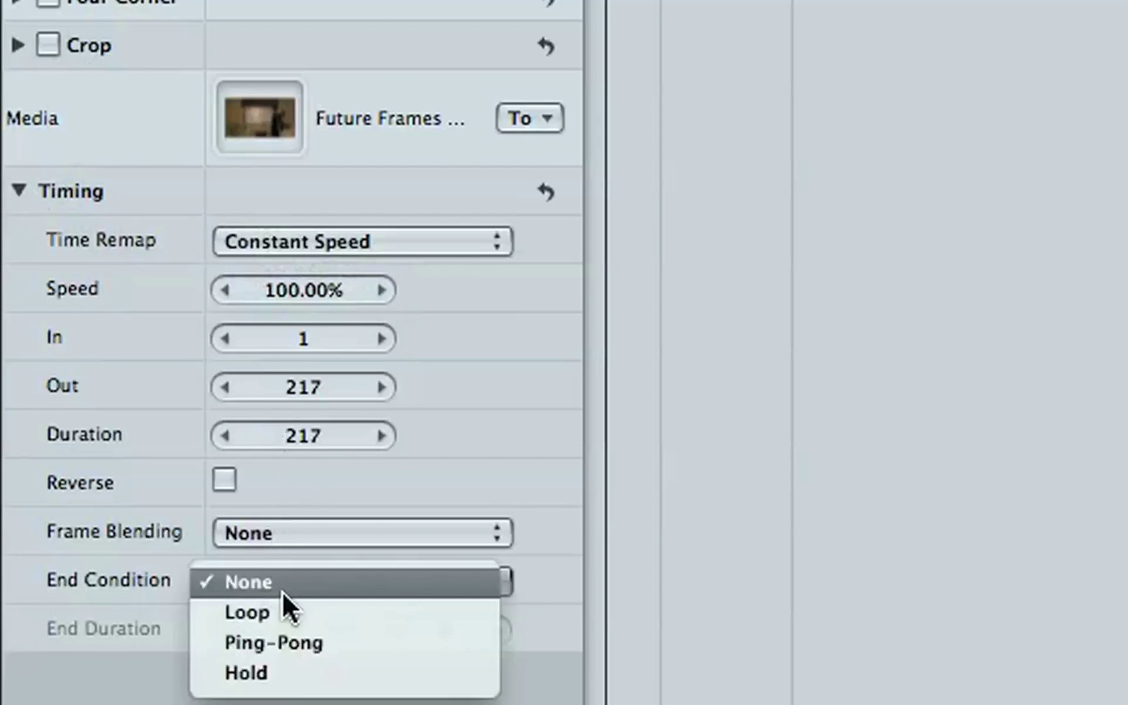
click(284, 669)
Set the copy's In point to 49 and speed to 0.10%, then move it to the timeline start
click(304, 345)
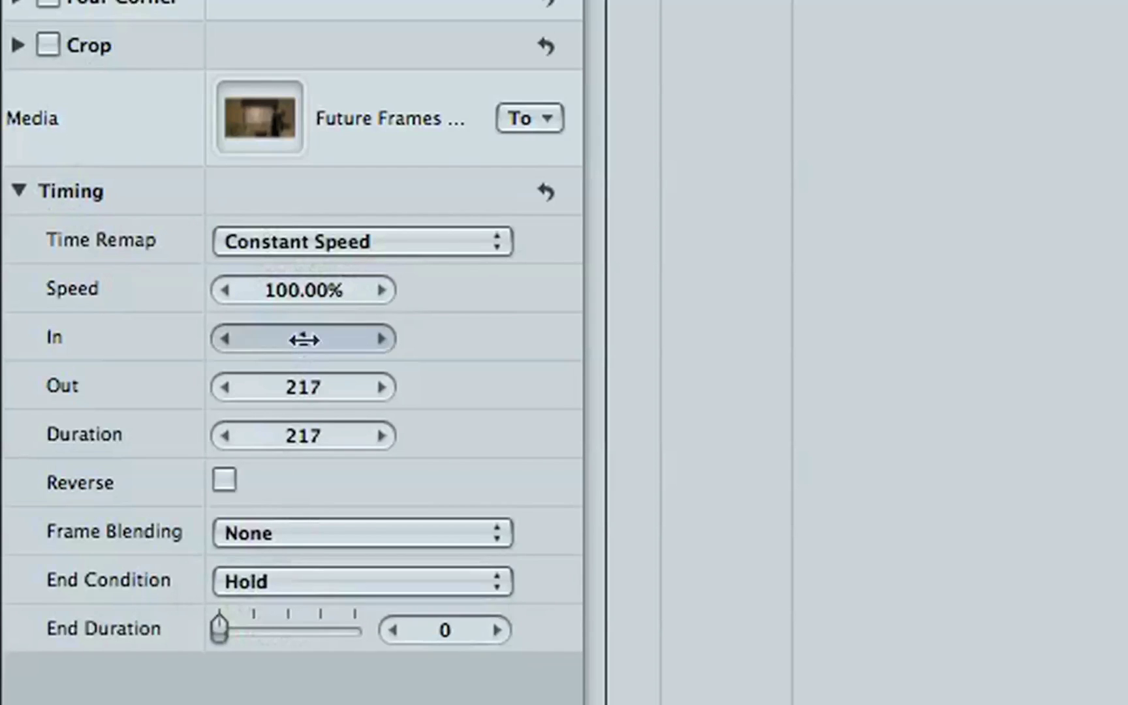
text(49)
key(Return)
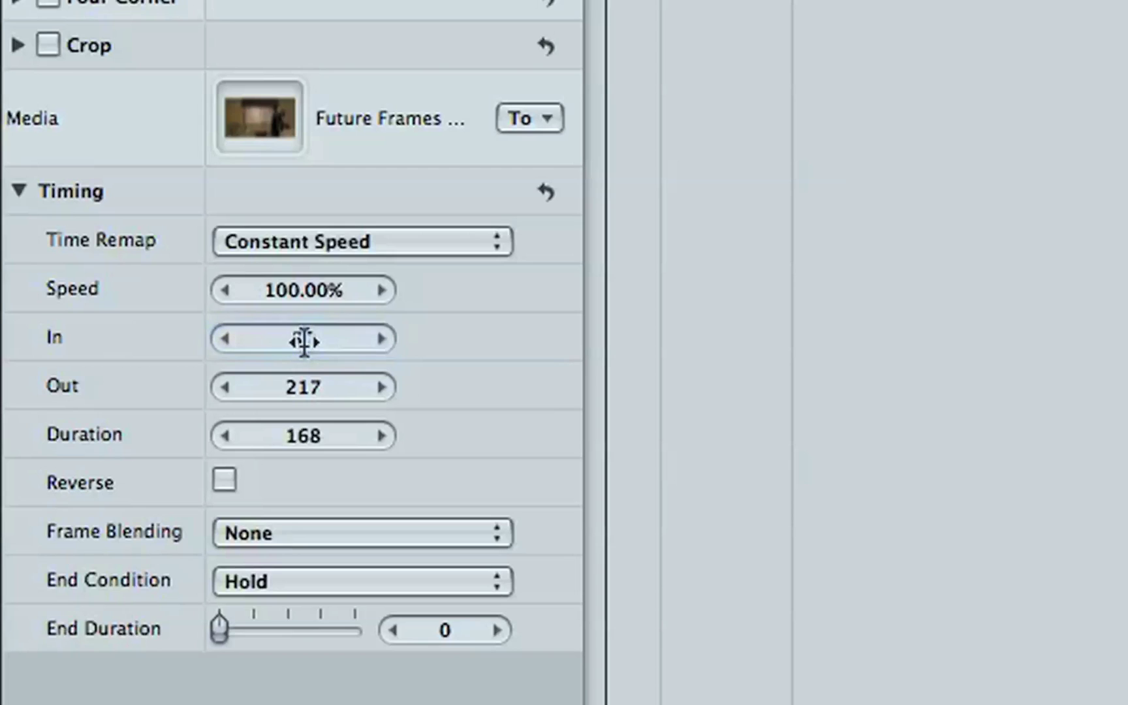
click(311, 288)
text(0.1)
key(Return)
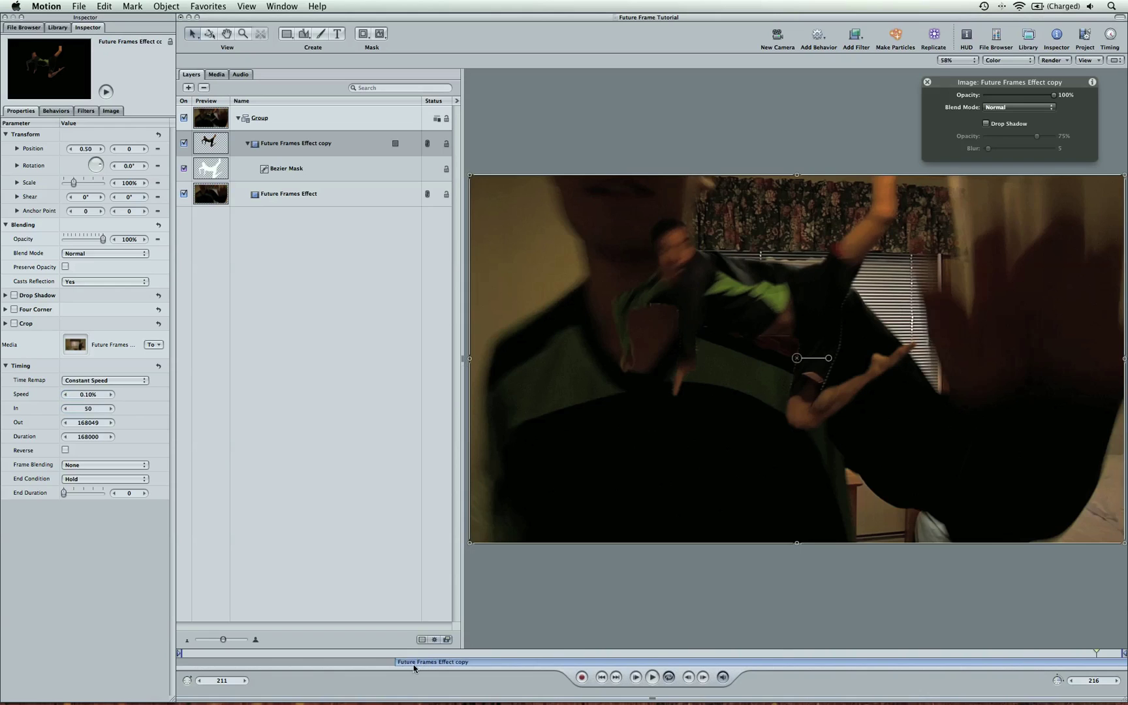
drag(413, 667, 335, 658)
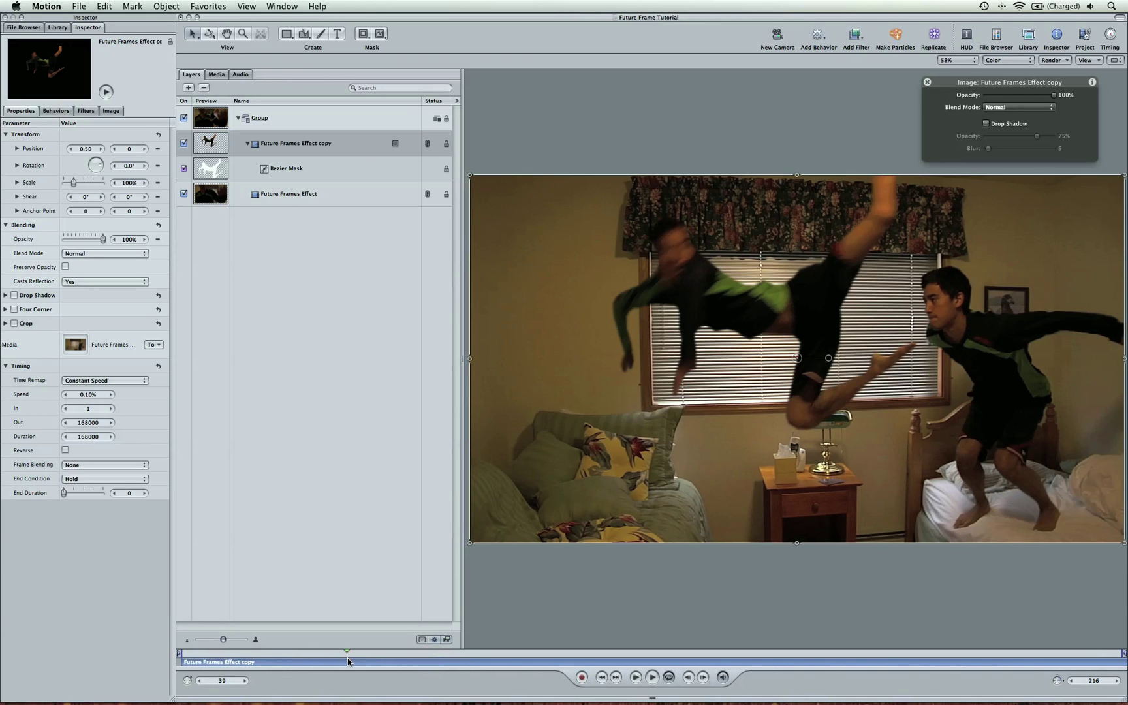
Set the frozen copy layer's Out point at frame 50
click(401, 652)
drag(401, 655, 400, 656)
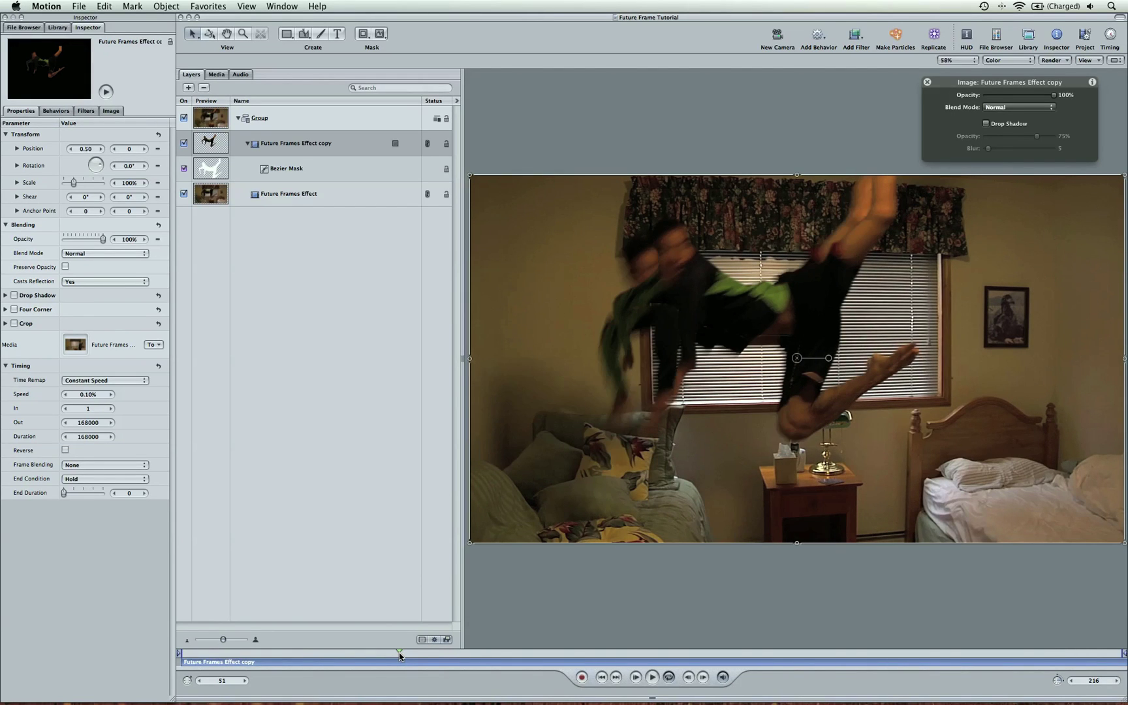
key(Left)
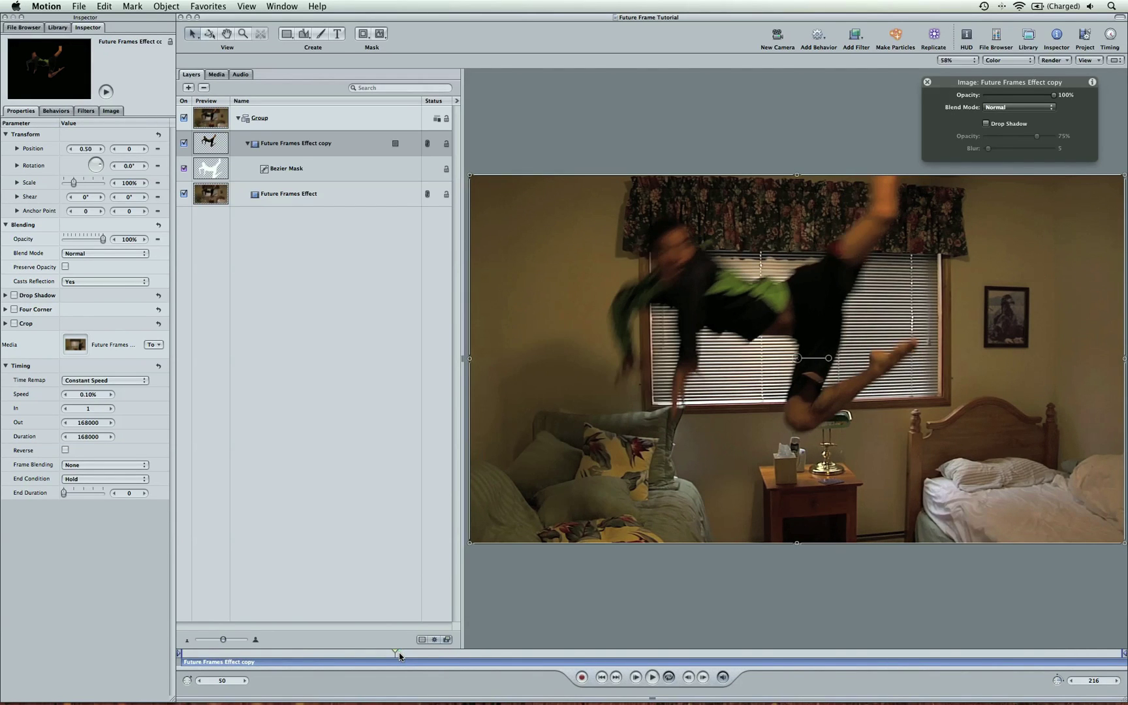
key(o)
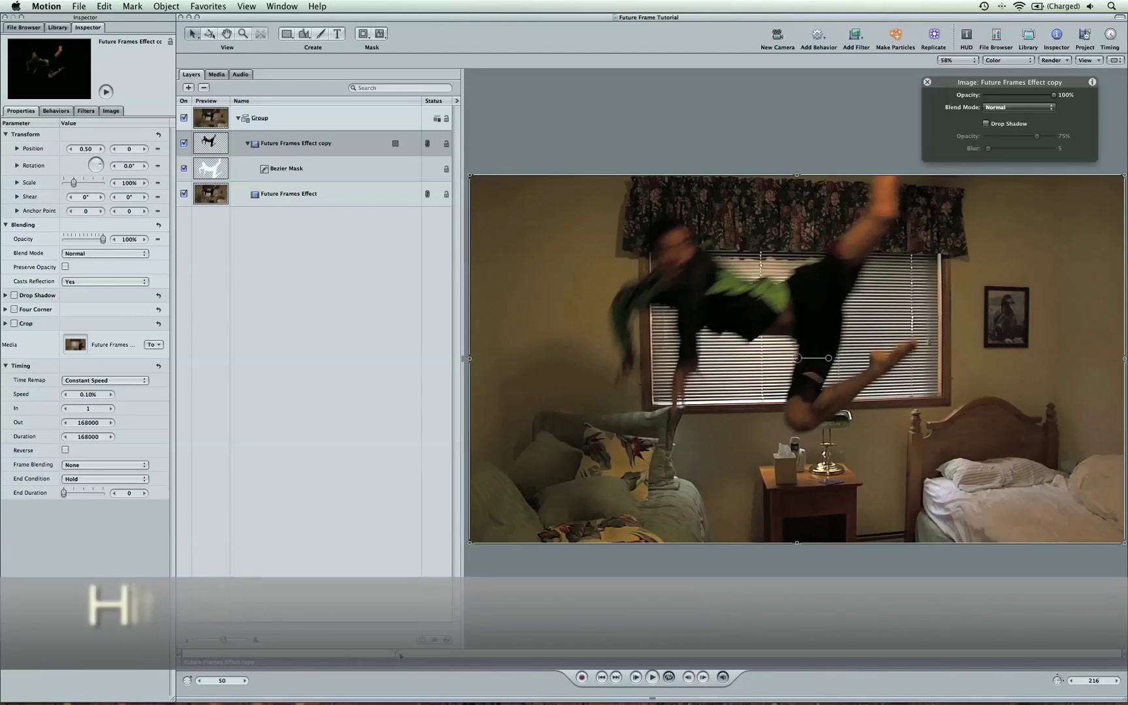
Play back and scrub the timeline to check the trimmed freeze
key(space)
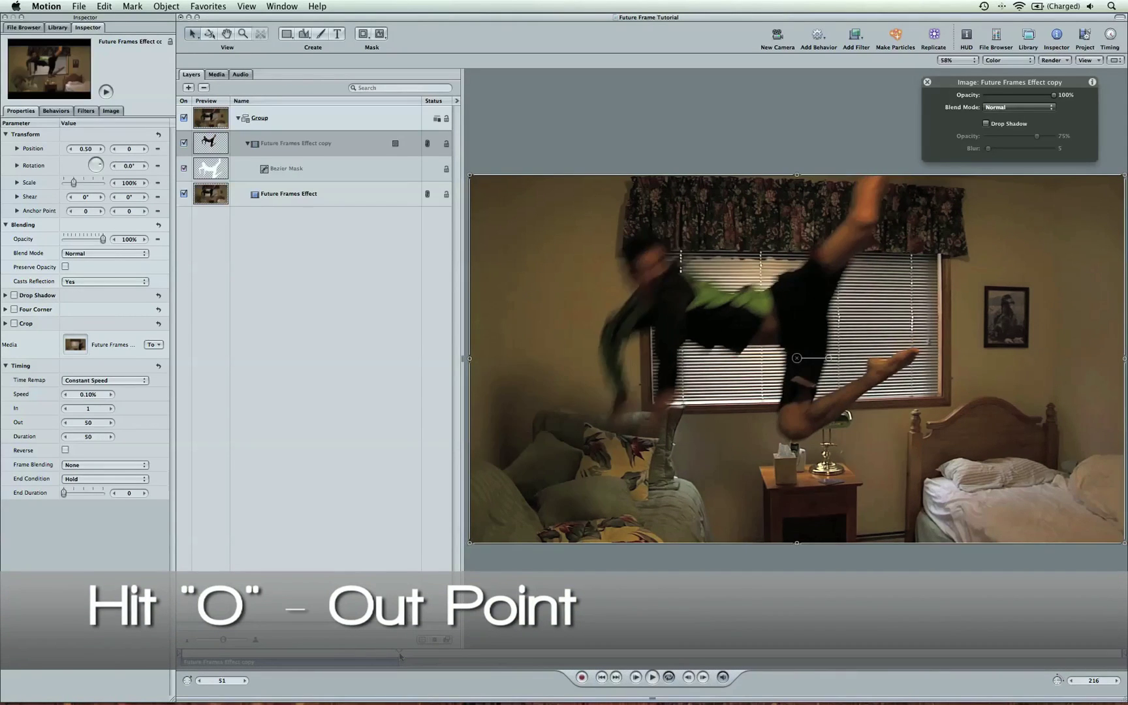
drag(400, 654, 186, 654)
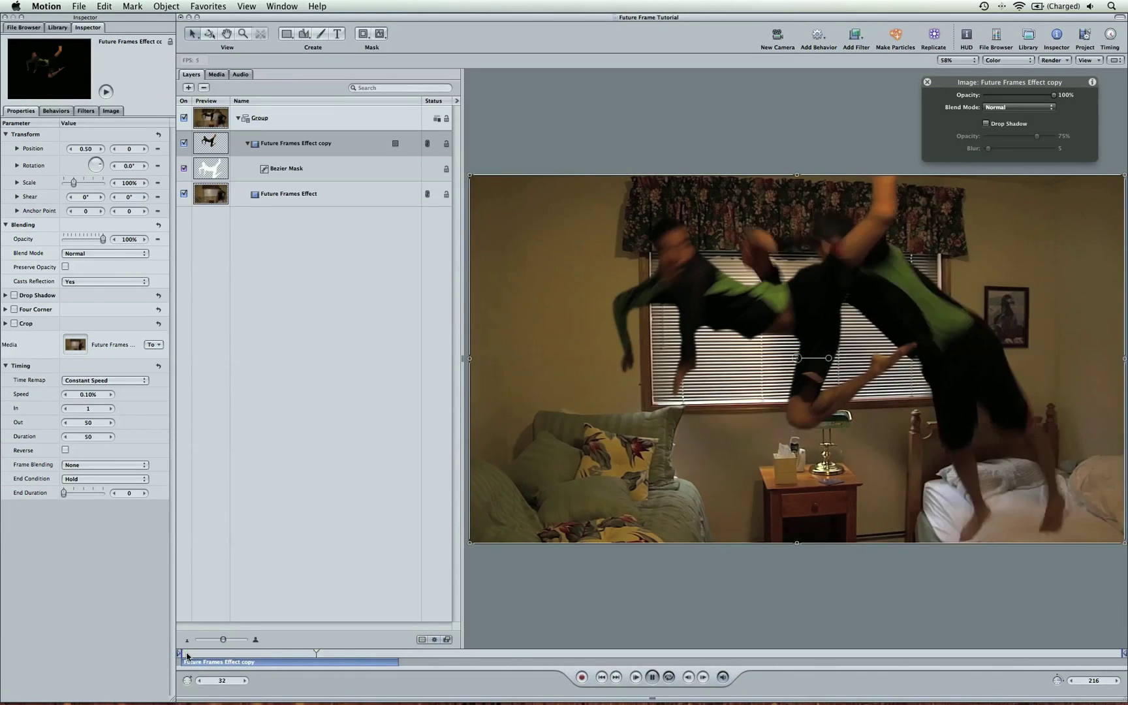
drag(730, 655, 739, 656)
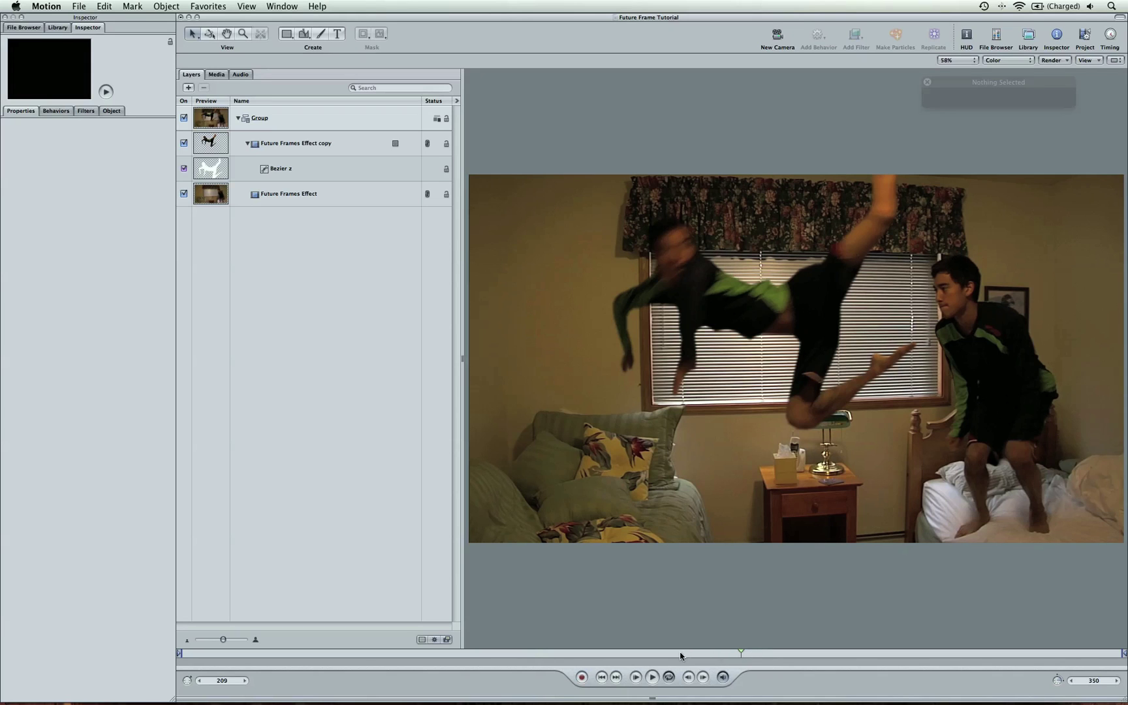
At frame 165, add a drop shadow to the copy: distance 100, angle -123°, opacity 57%
drag(680, 656, 620, 656)
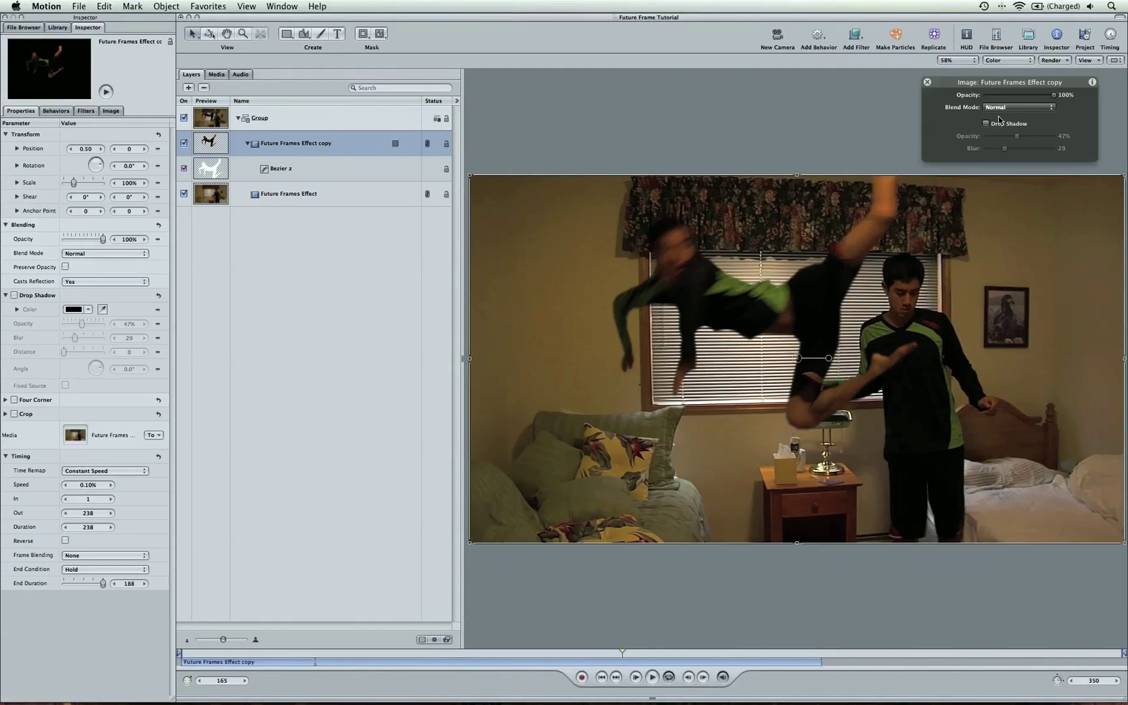
click(986, 124)
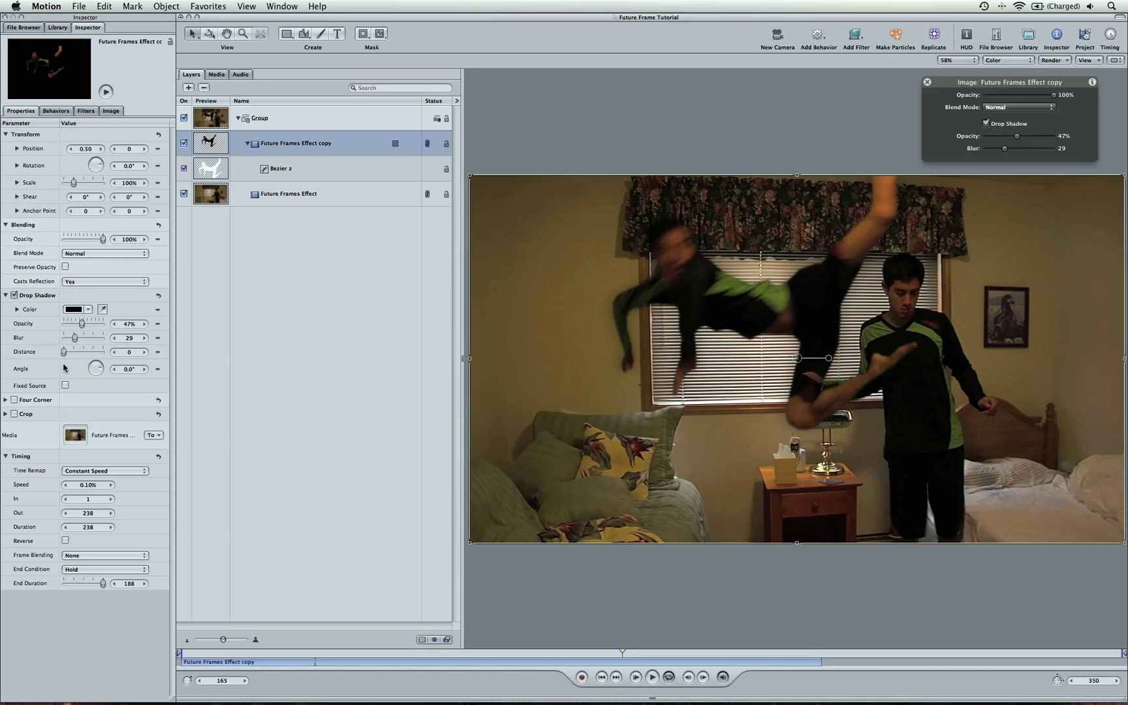
drag(72, 354, 106, 354)
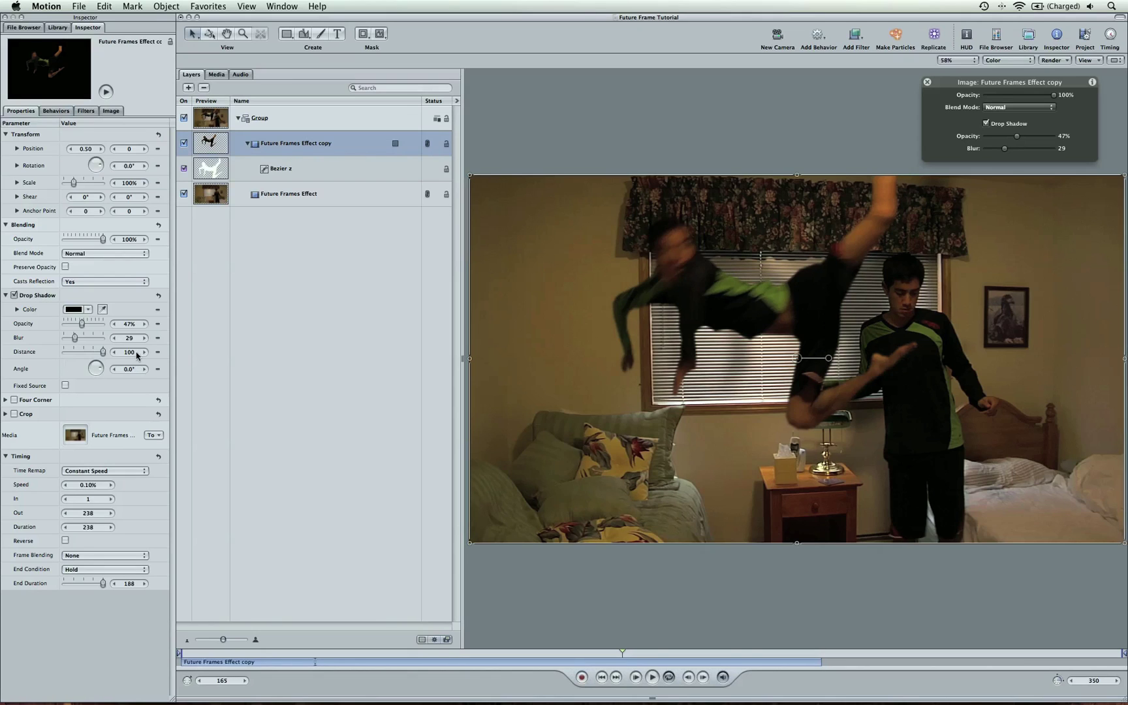
drag(102, 371, 90, 378)
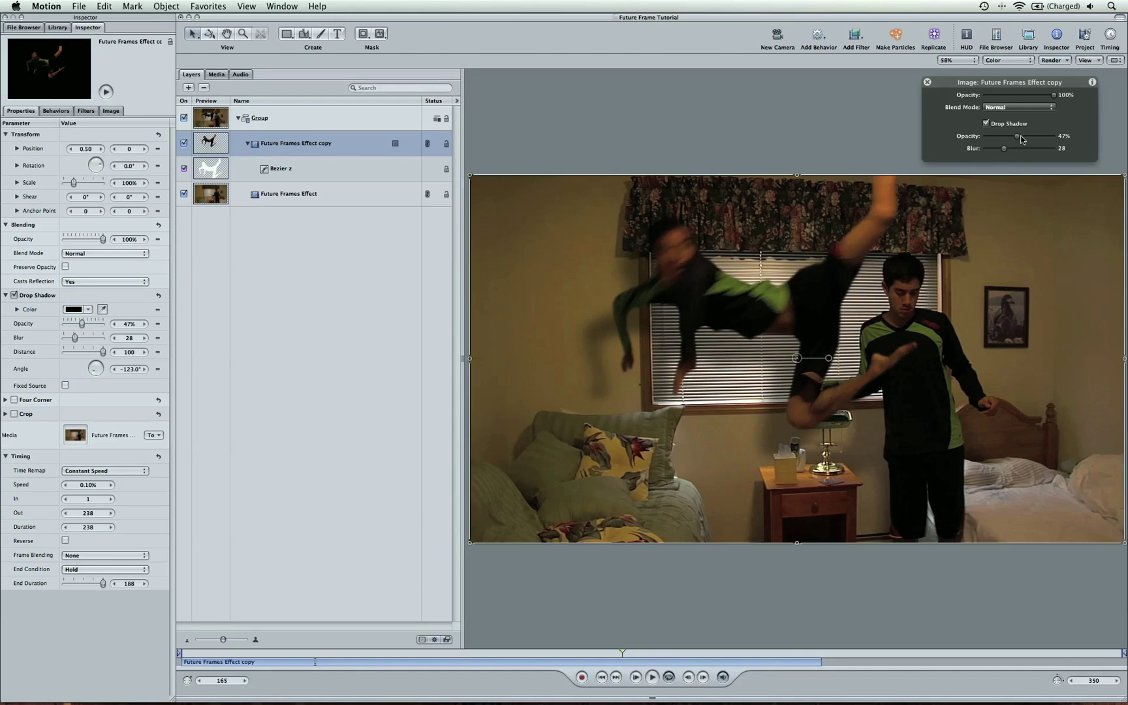
drag(1020, 137, 1022, 137)
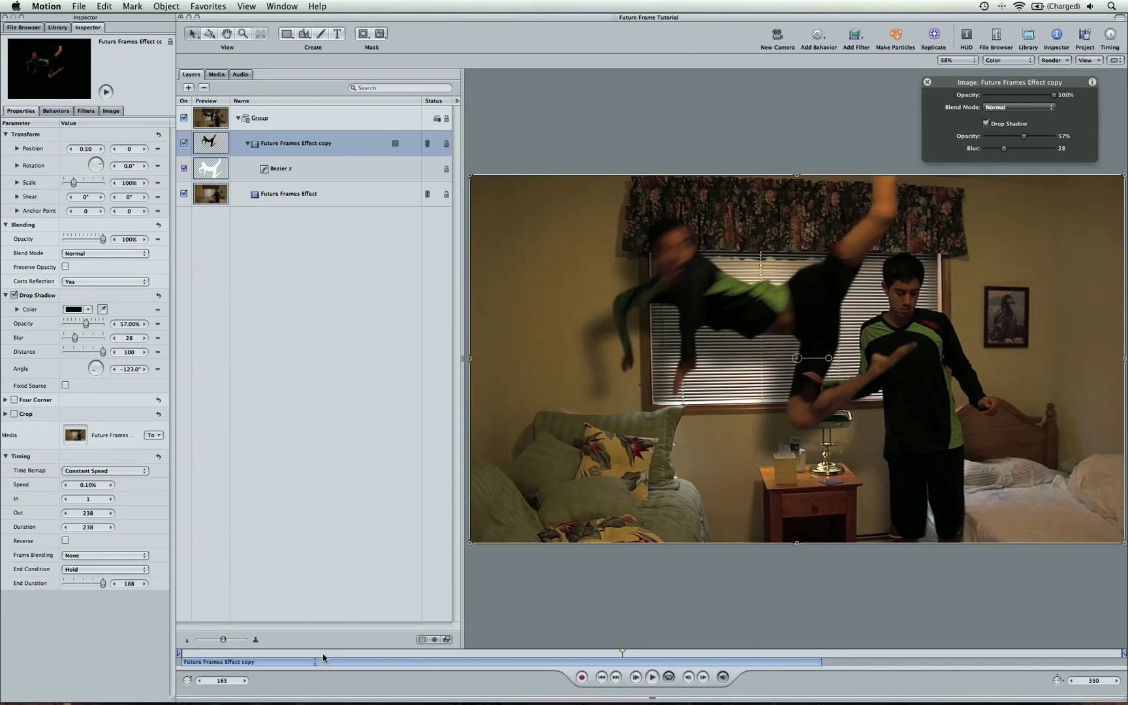
drag(323, 657, 710, 649)
key(space)
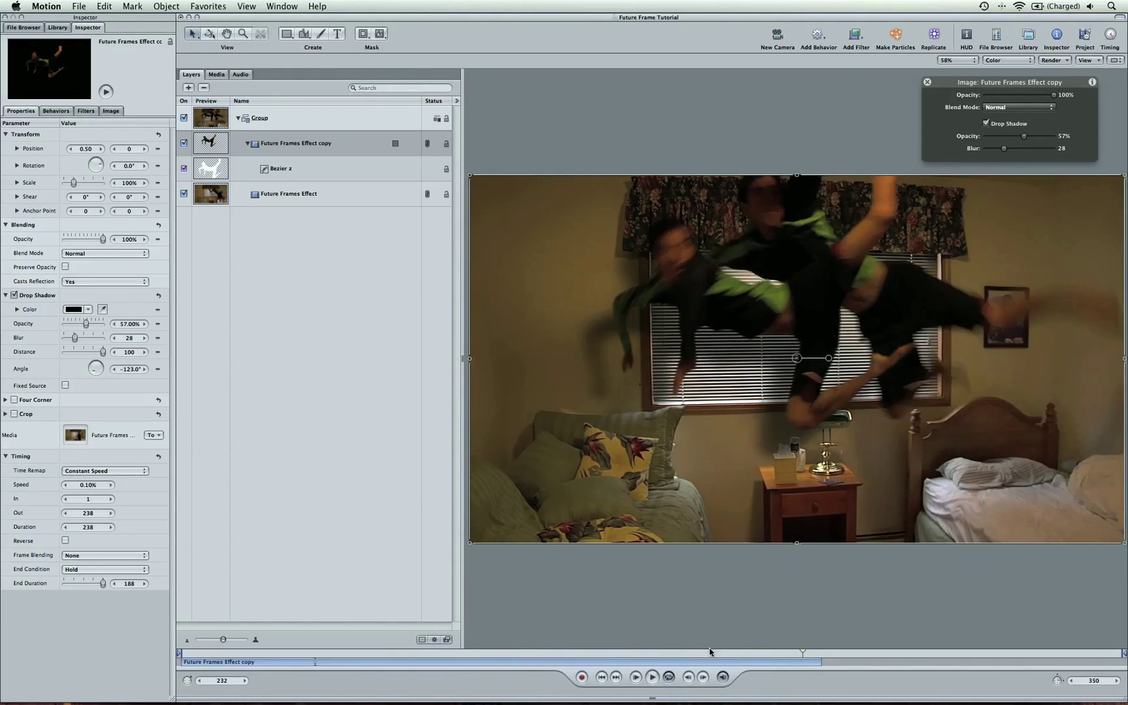
key(shift+space)
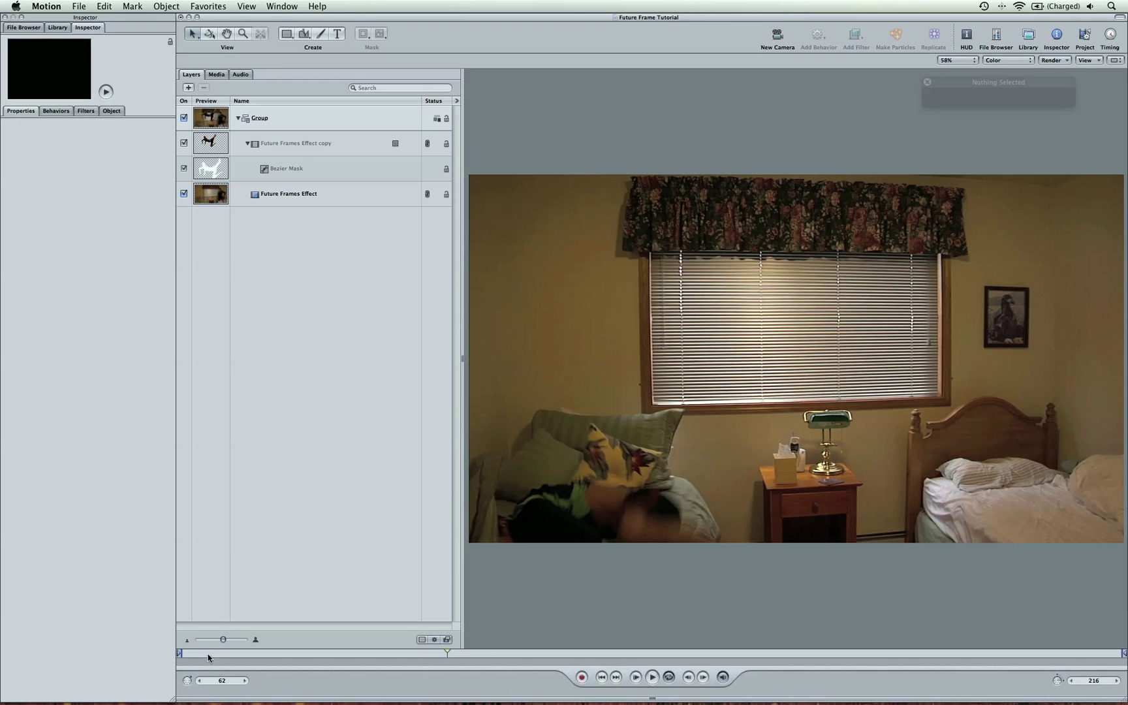
drag(209, 657, 244, 655)
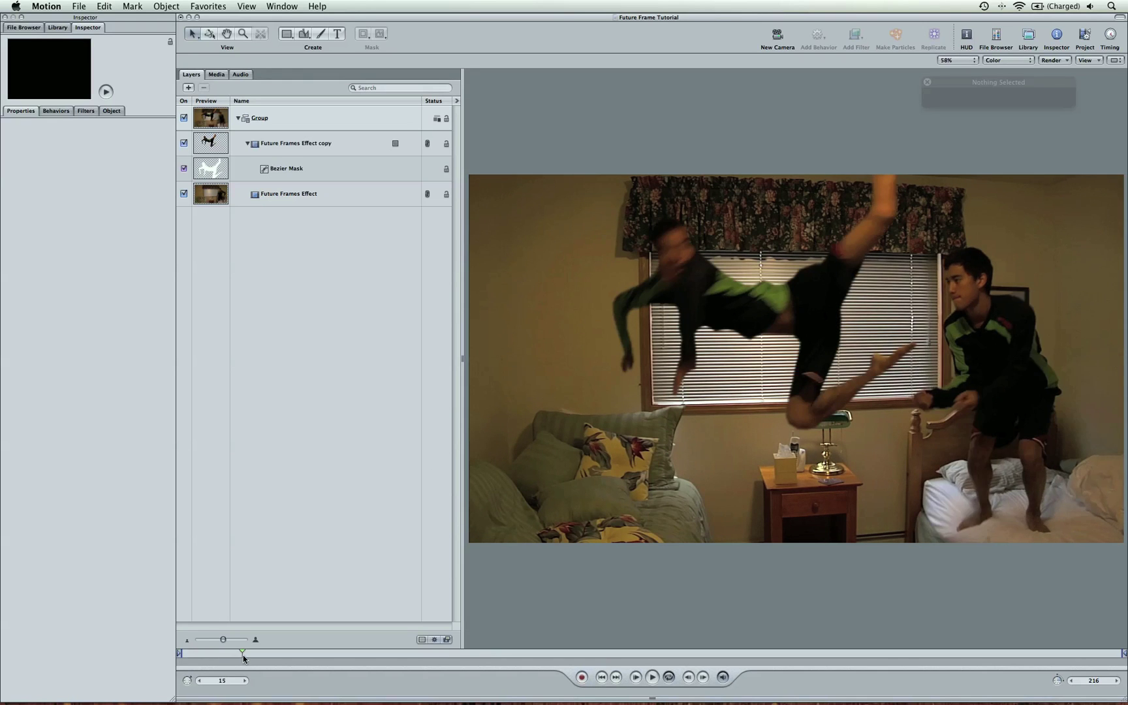
key(space)
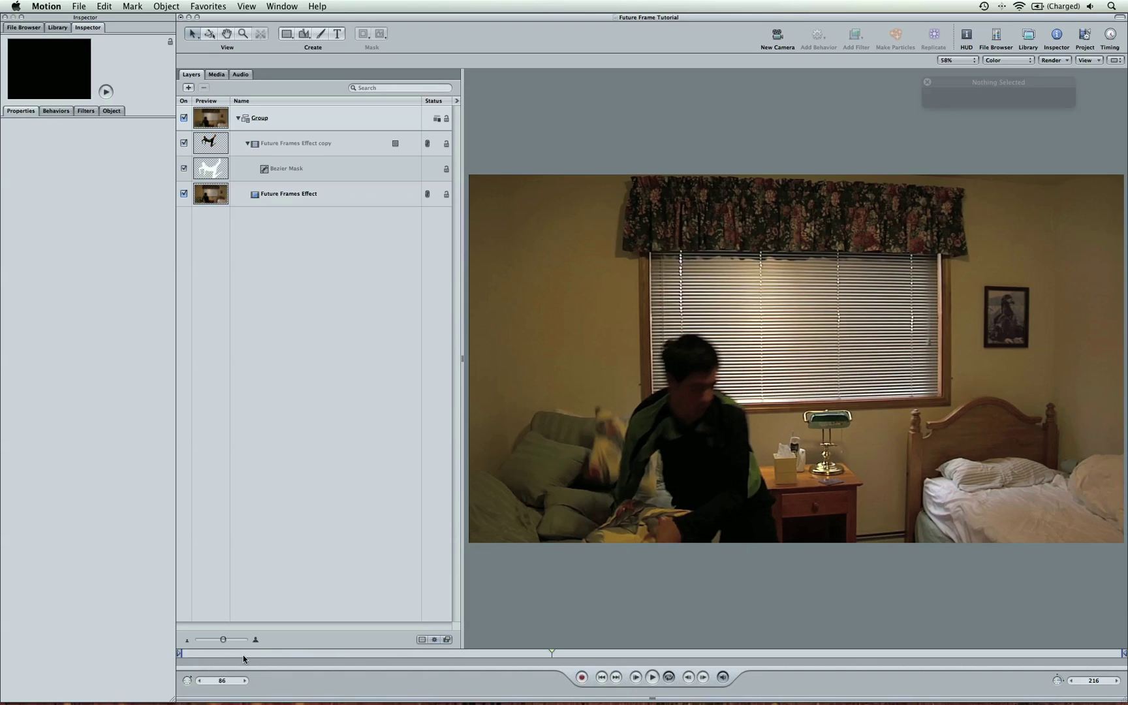